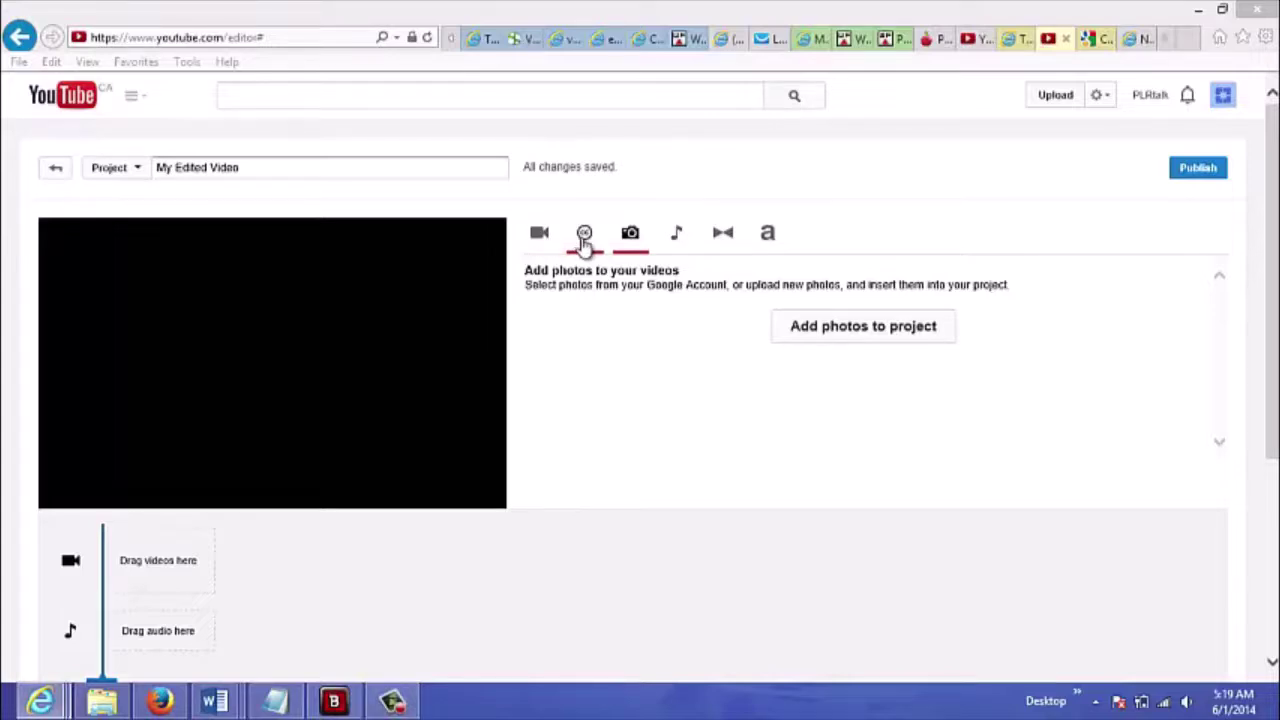
Search the Creative Commons video library for "weight loss".
{"action": "left_click", "coordinate": [584, 238]}
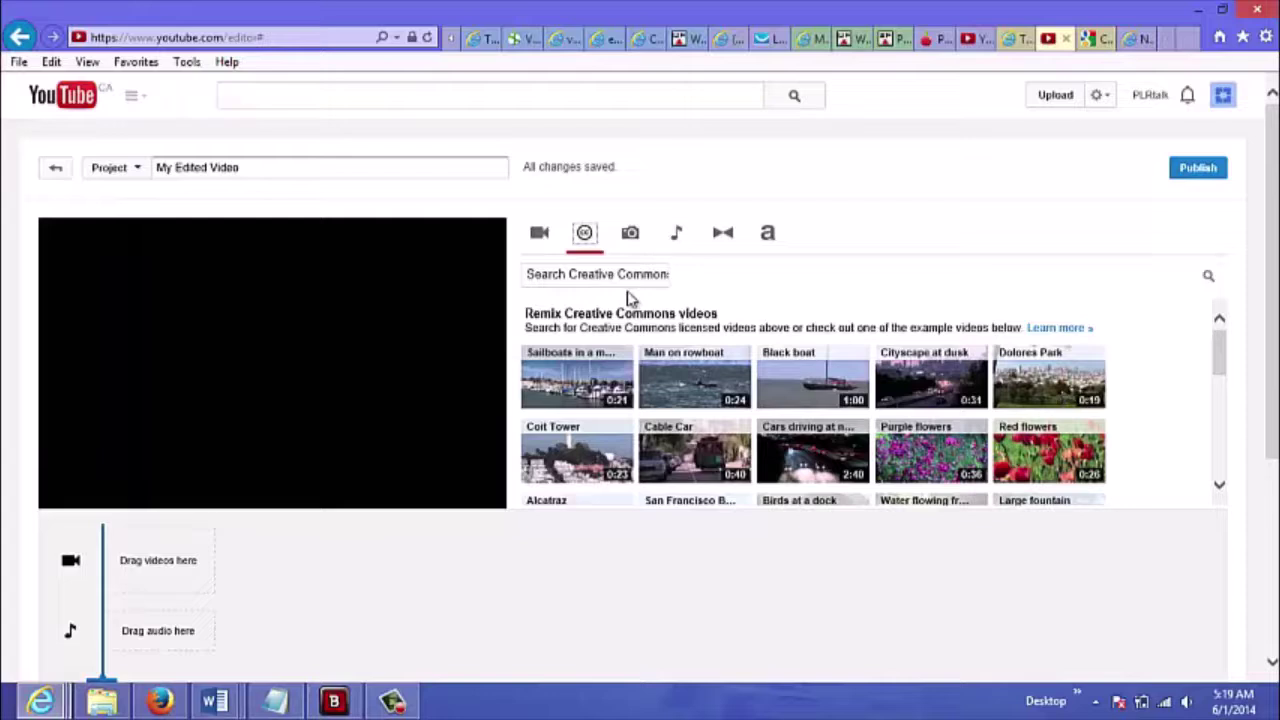
{"action": "left_click", "coordinate": [580, 274]}
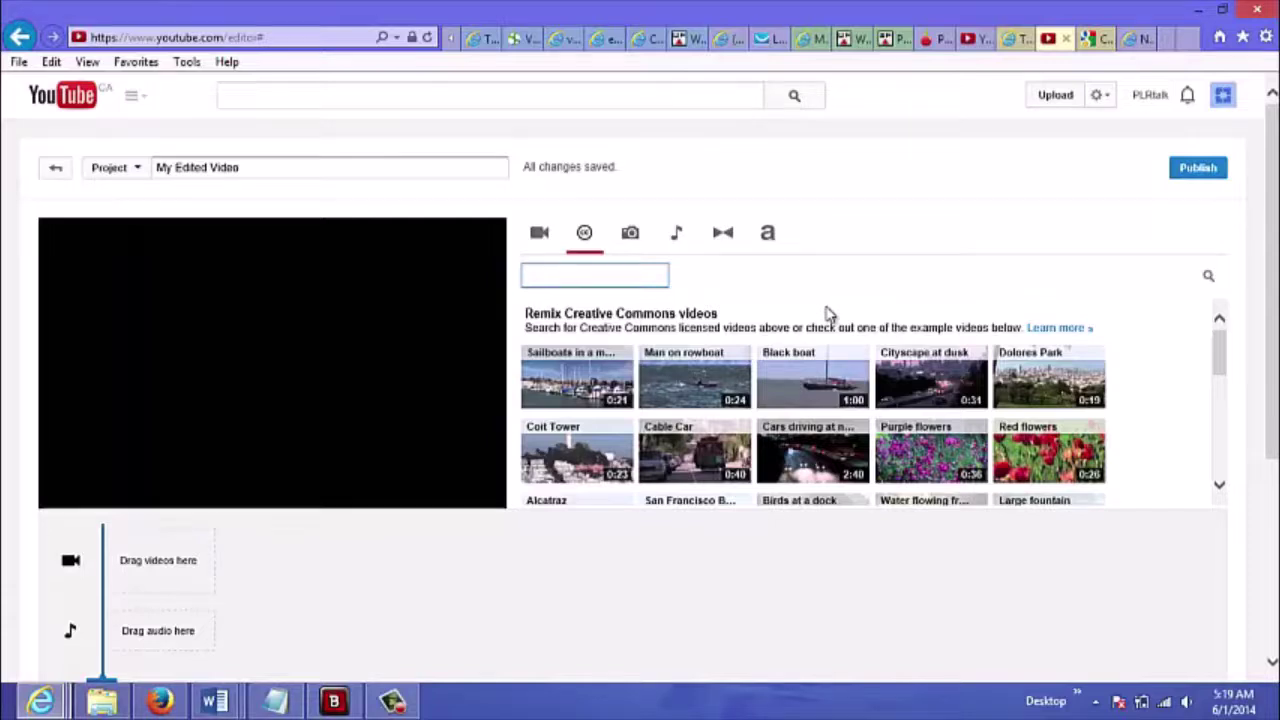
{"action": "type", "text": "weight loss"}
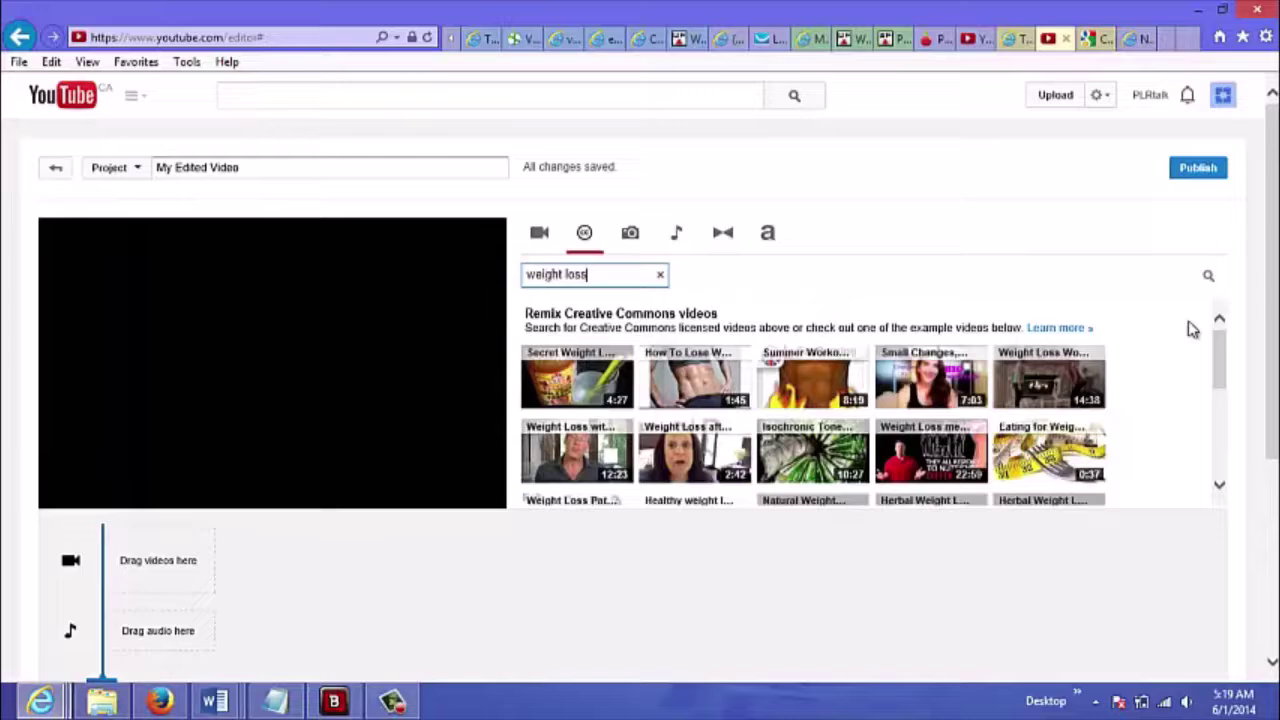
Add the "Secret Weight L..." video to the project's video track and pause its preview.
{"action": "mouse_move", "coordinate": [1220, 360]}
{"action": "left_mouse_down"}
{"action": "mouse_move", "coordinate": [1217, 427]}
{"action": "mouse_move", "coordinate": [1219, 342]}
{"action": "left_mouse_up"}
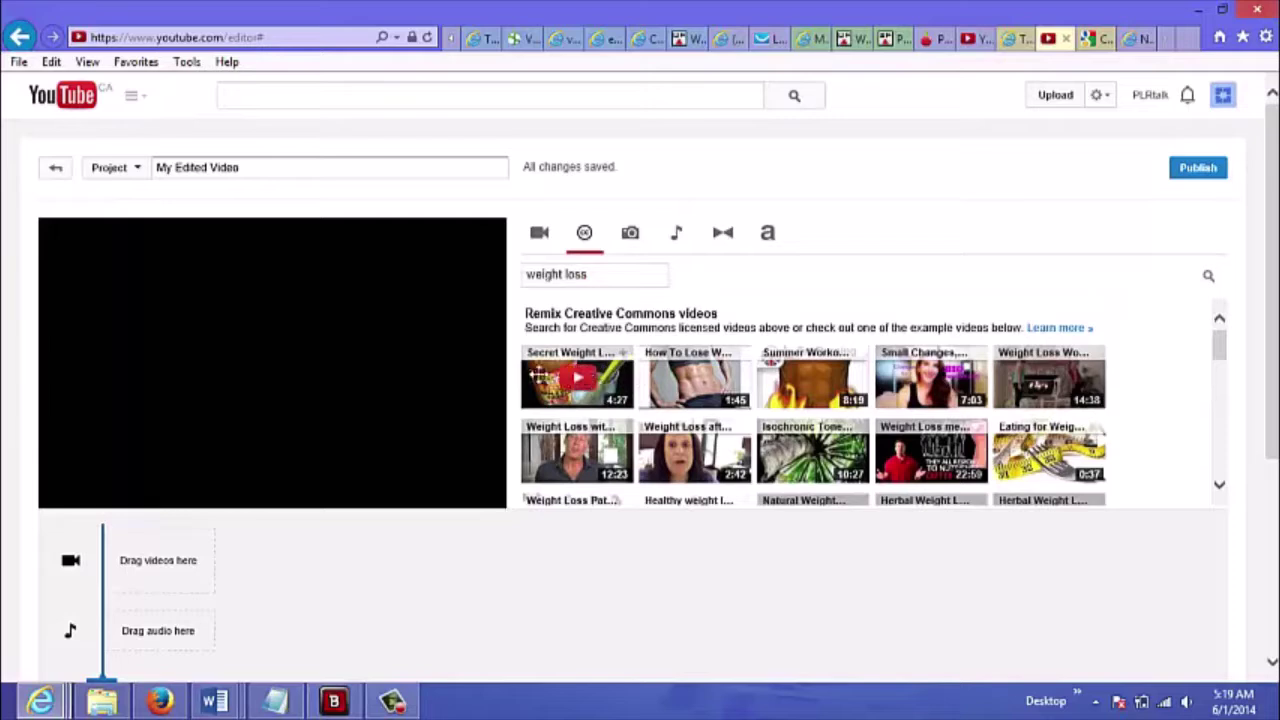
{"action": "left_click_drag", "start_coordinate": [612, 377], "coordinate": [185, 563]}
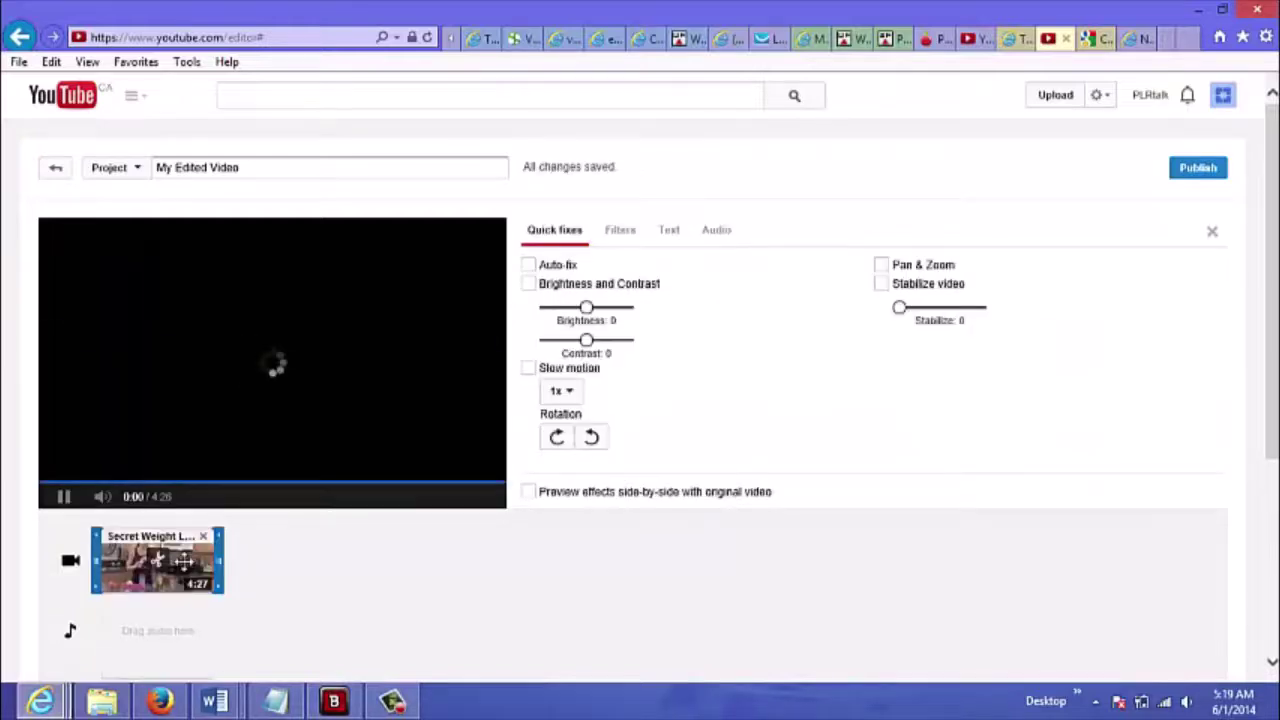
{"action": "left_click", "coordinate": [63, 496]}
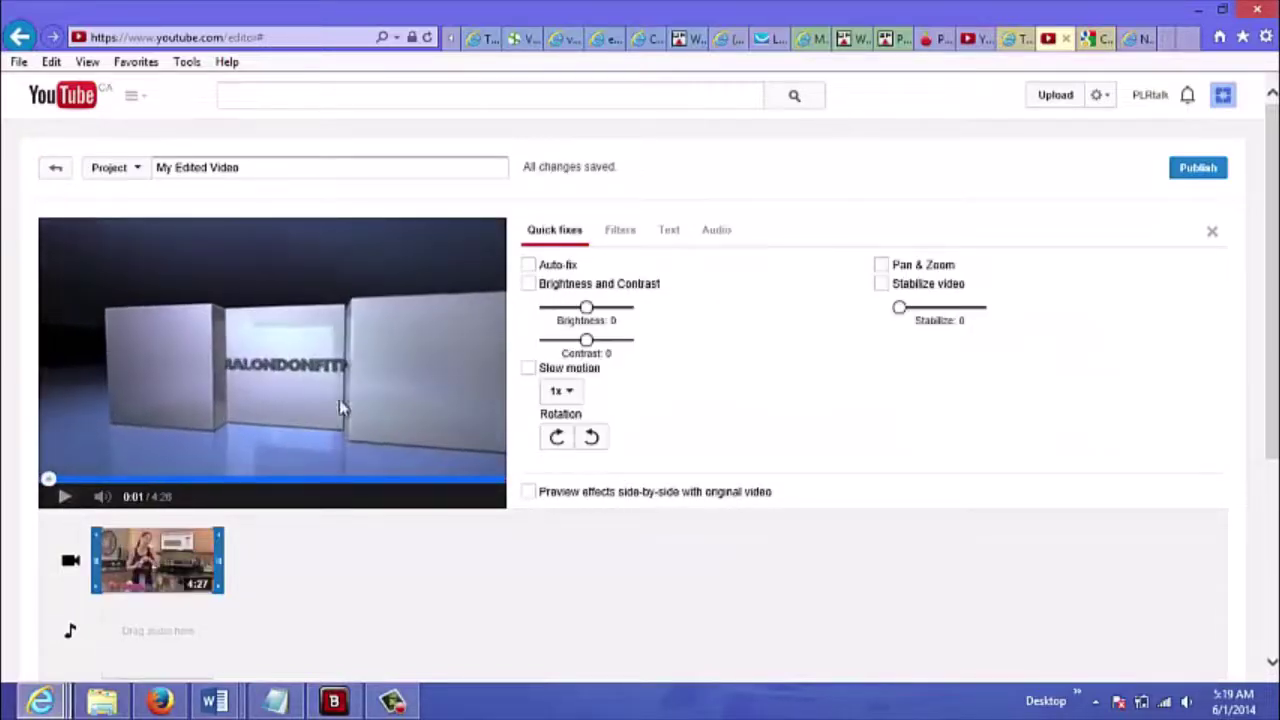
Look through the clip's text, filter, audio and quick-fix editing options.
{"action": "left_click", "coordinate": [676, 247]}
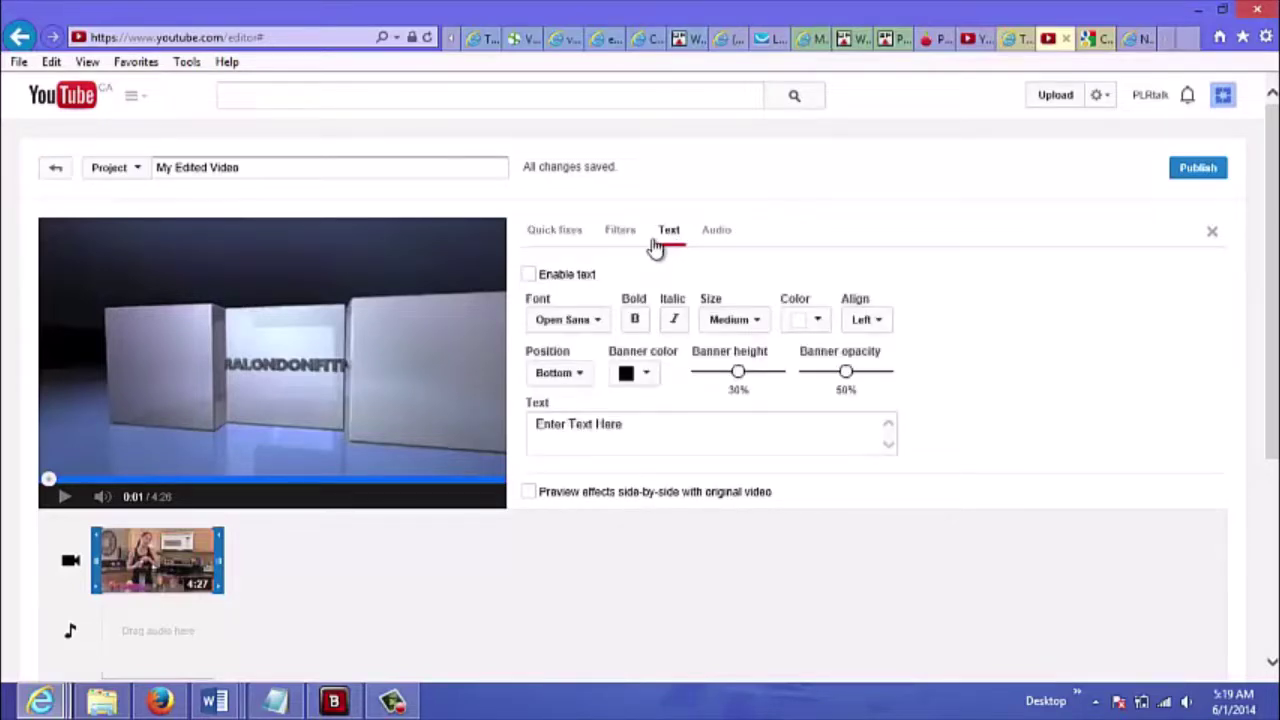
{"action": "left_click", "coordinate": [633, 246]}
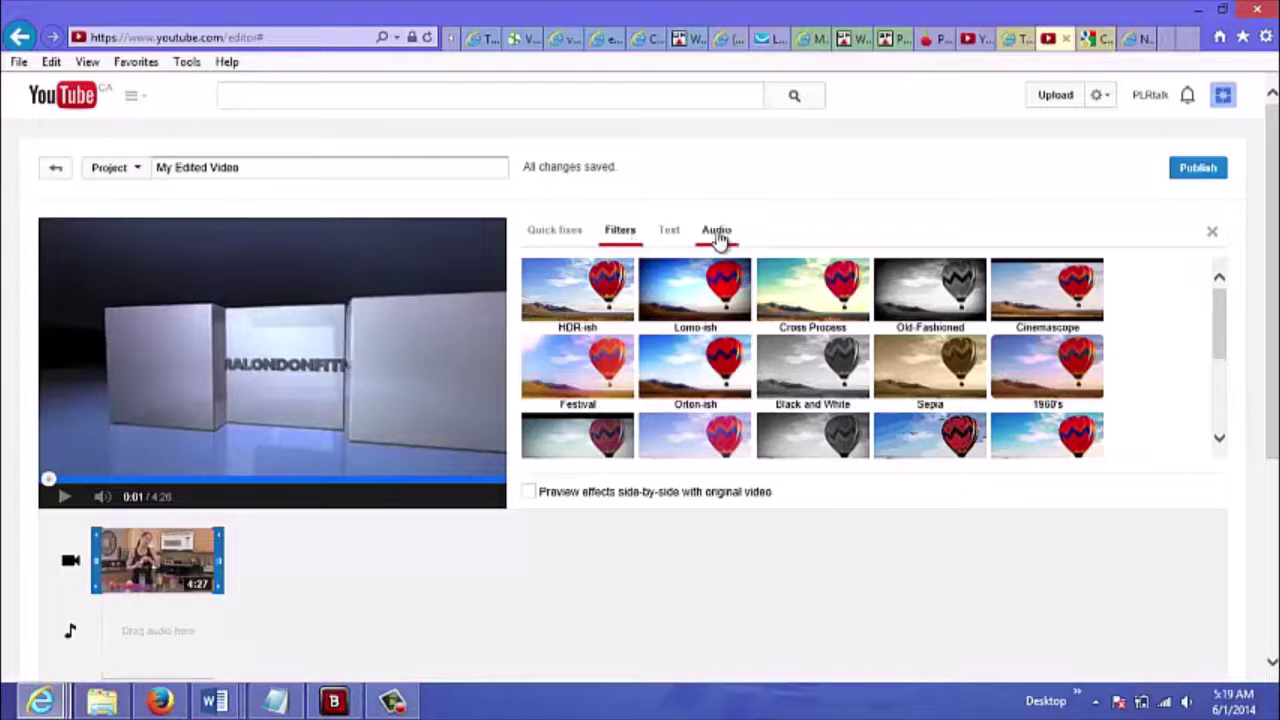
{"action": "left_click", "coordinate": [718, 238]}
{"action": "left_click", "coordinate": [616, 236]}
{"action": "left_click", "coordinate": [575, 236]}
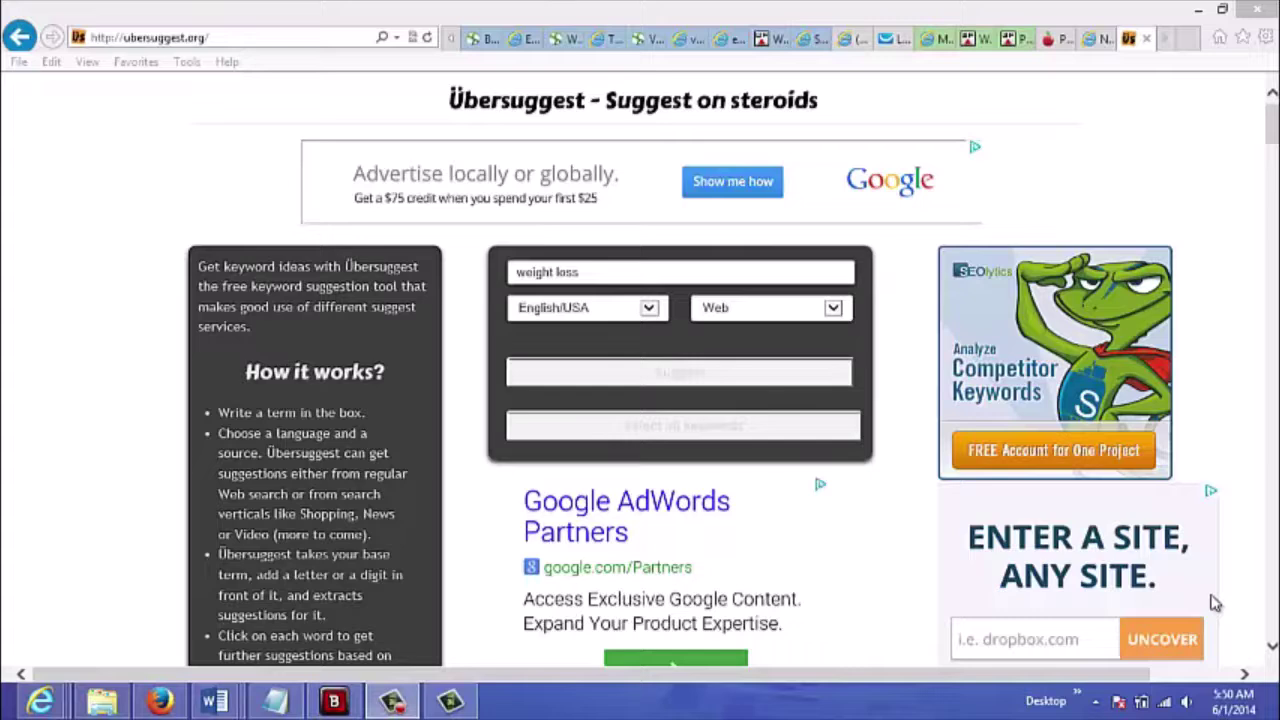
In Übersuggest, generate English/USA web keyword suggestions for "weight loss" and highlight the suggestion count.
{"action": "left_click", "coordinate": [603, 272]}
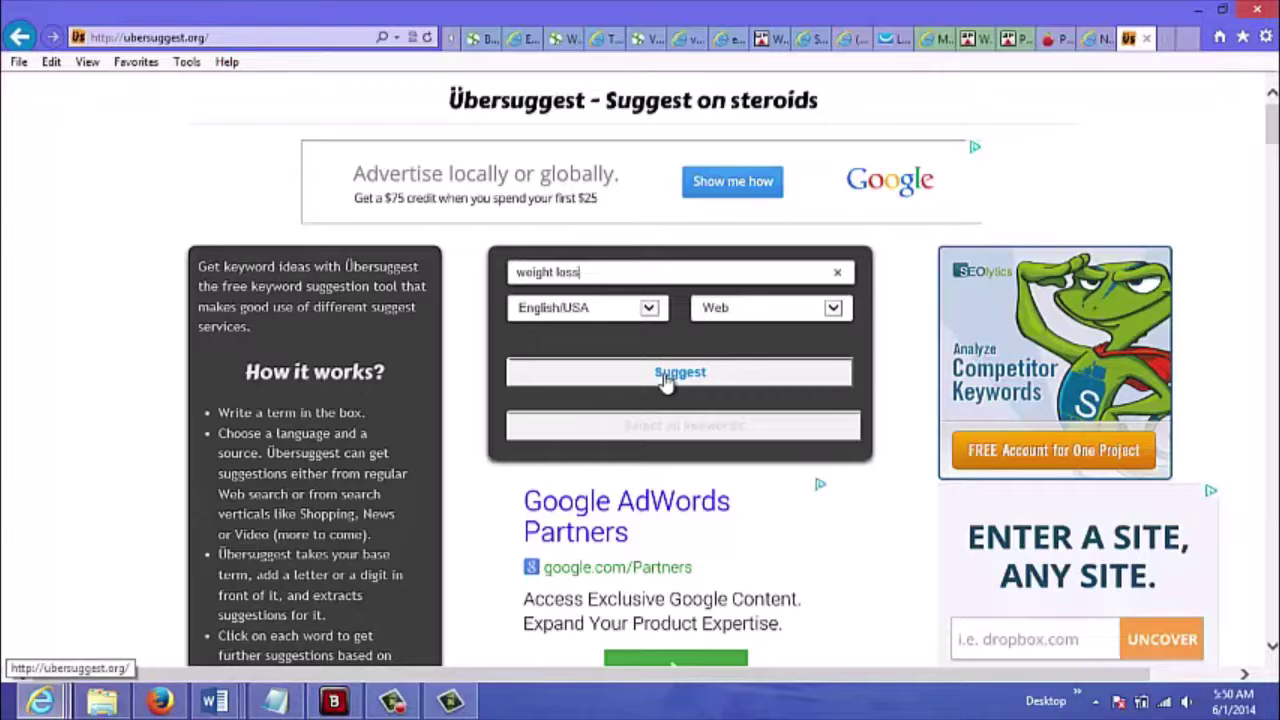
{"action": "left_click", "coordinate": [665, 380]}
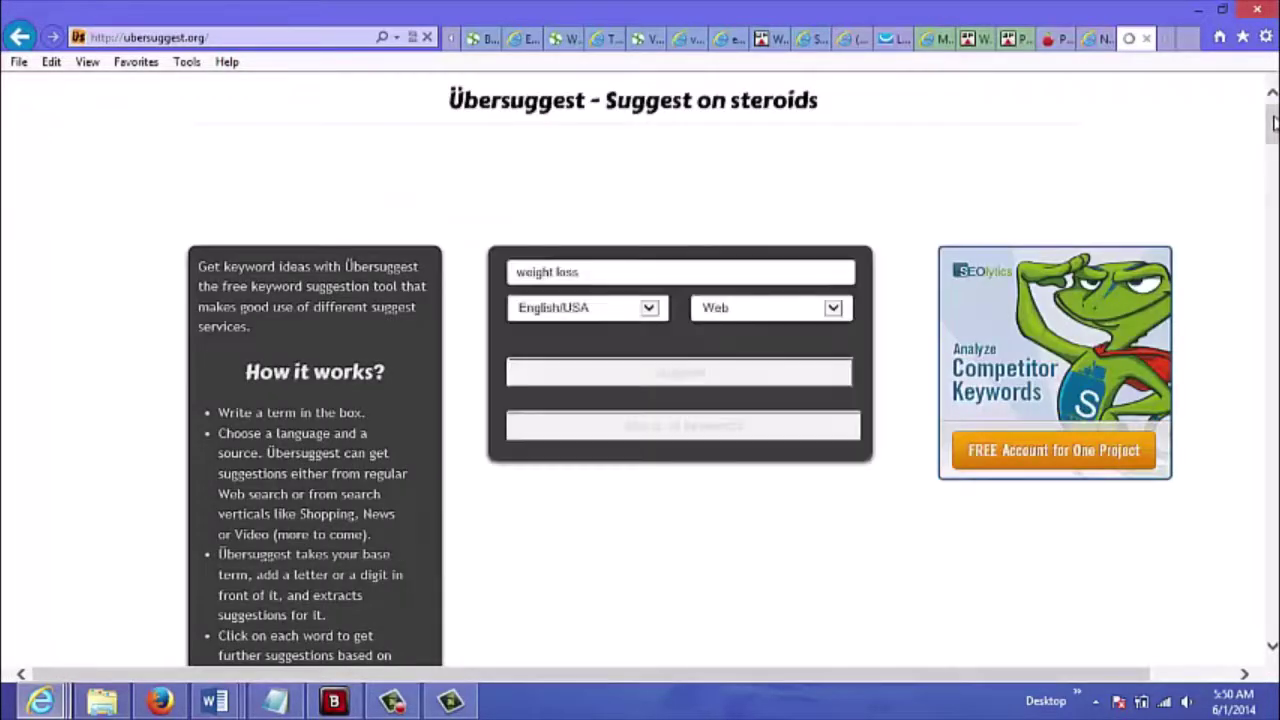
{"action": "left_click_drag", "start_coordinate": [1274, 120], "coordinate": [1274, 135]}
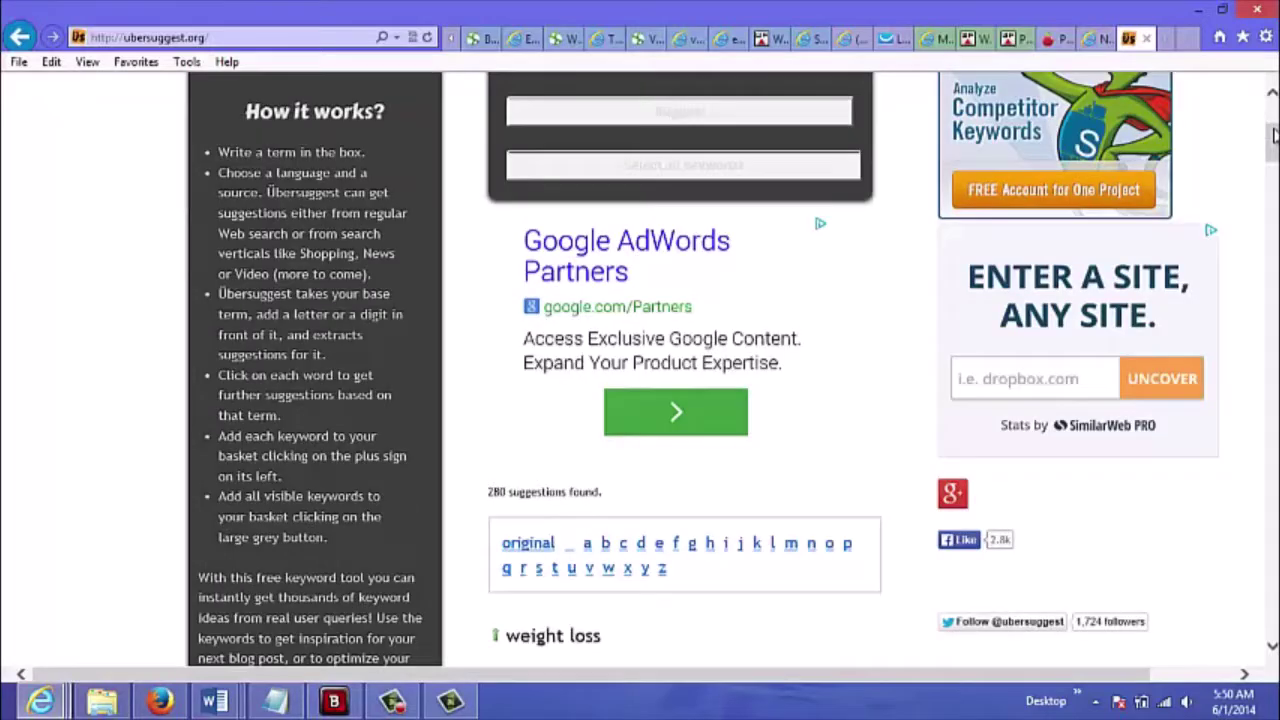
{"action": "scroll", "coordinate": [630, 392], "scroll_direction": "down", "scroll_amount": 2}
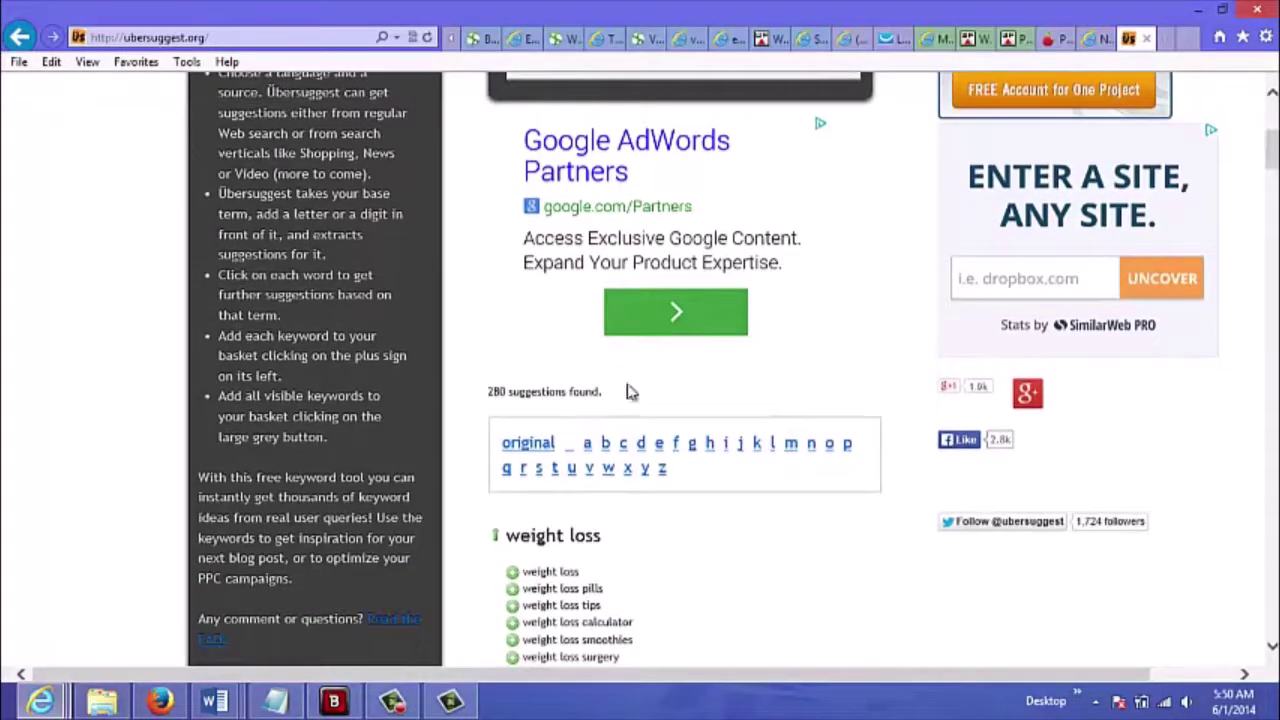
{"action": "left_click_drag", "start_coordinate": [489, 392], "coordinate": [596, 391]}
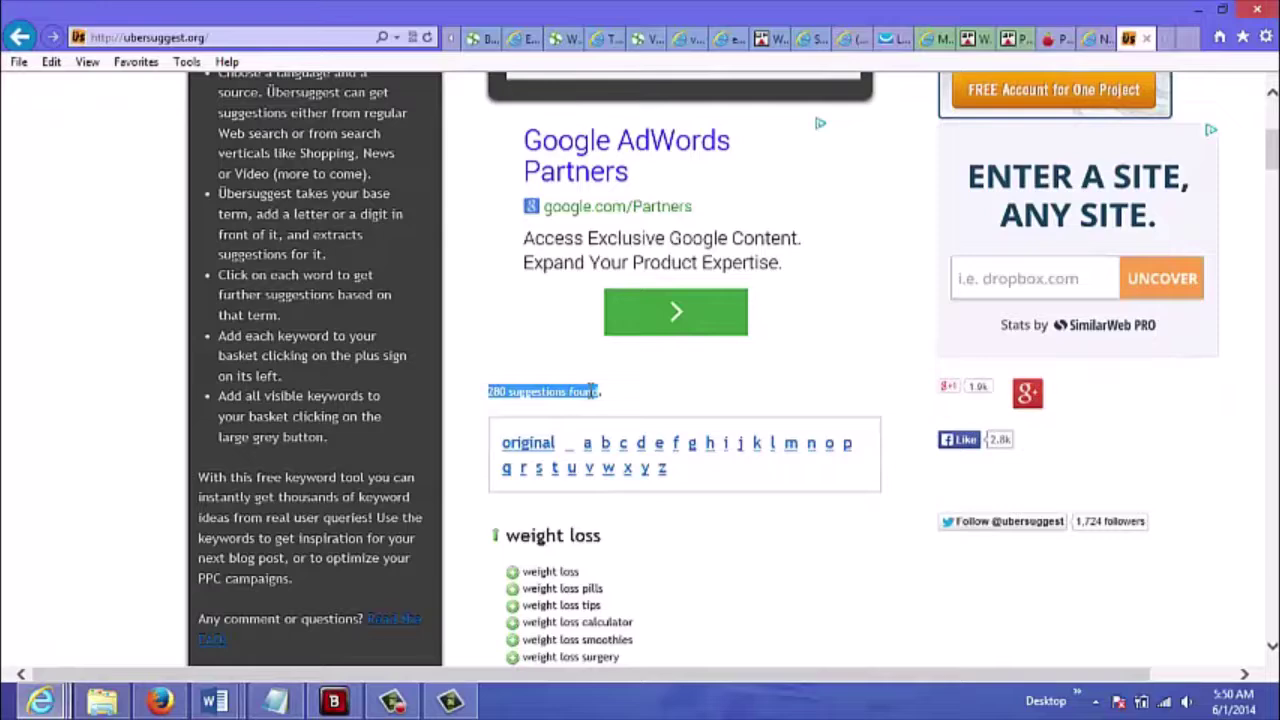
Add "weight loss blogs" from the "weight loss + b" group to the keyword basket and expand its related suggestions.
{"action": "left_click_drag", "start_coordinate": [1273, 148], "coordinate": [1271, 208]}
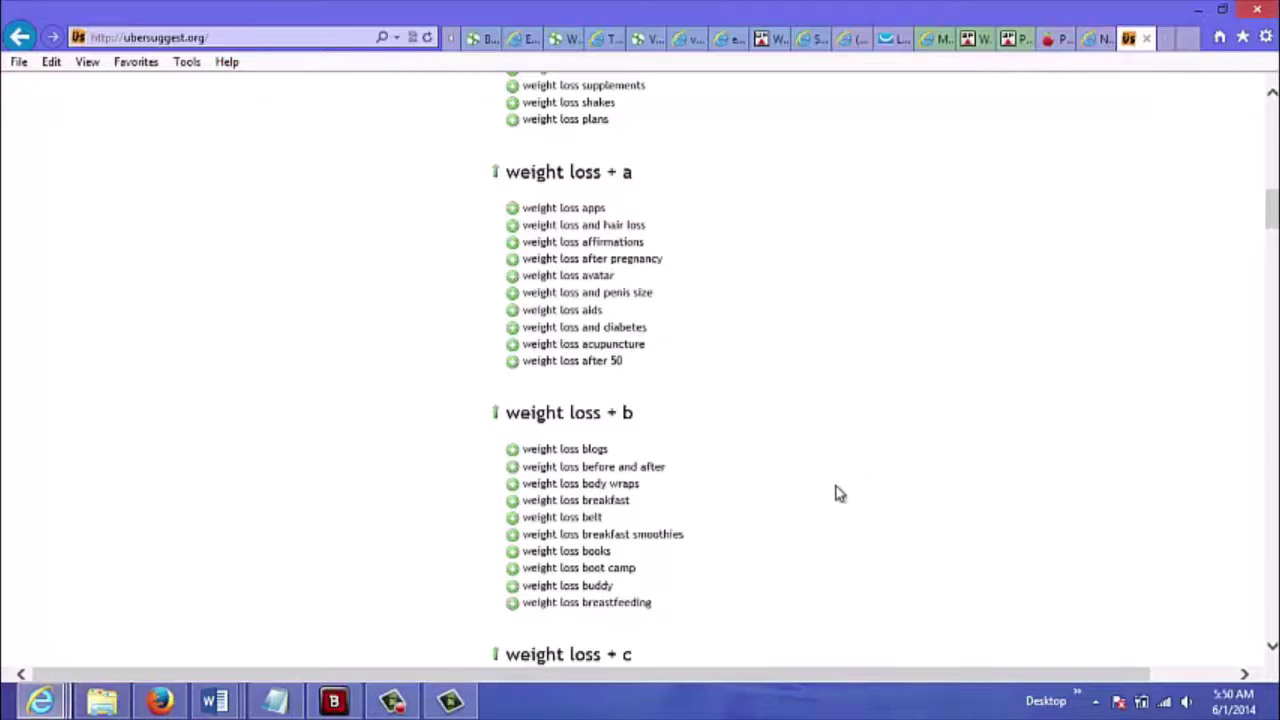
{"action": "triple_click", "coordinate": [513, 457]}
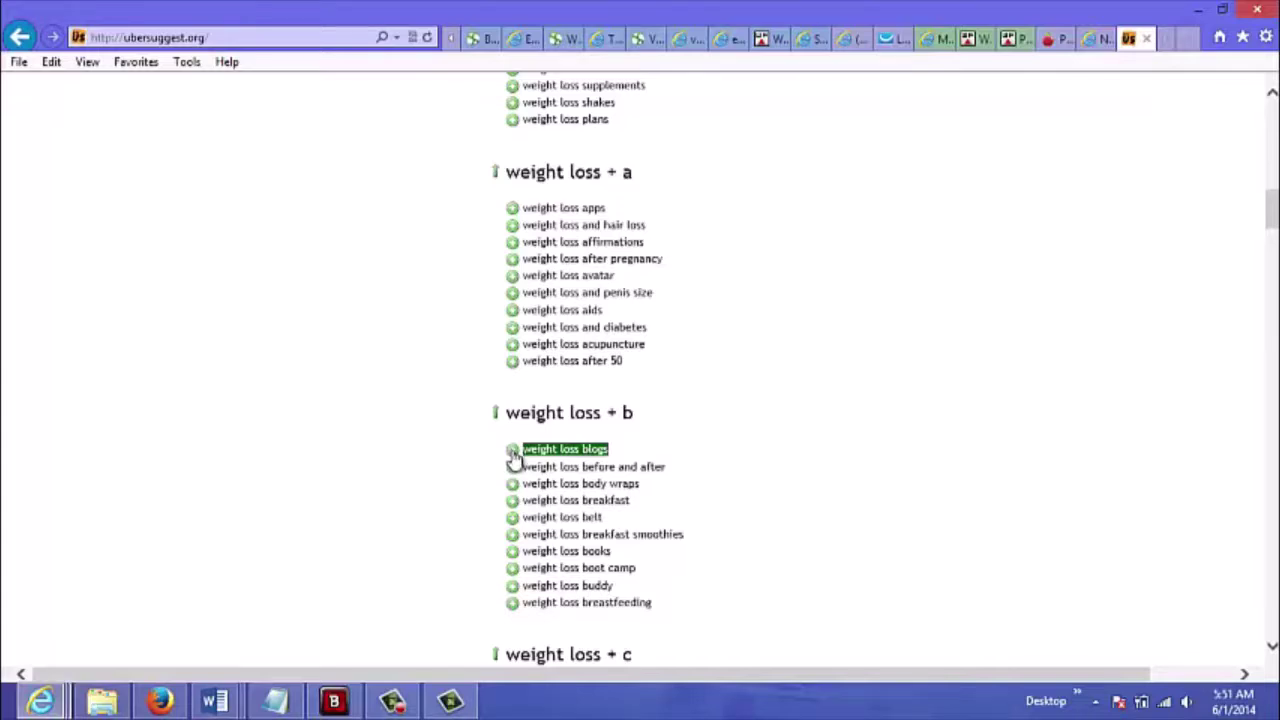
{"action": "left_click_drag", "start_coordinate": [514, 457], "coordinate": [545, 457]}
{"action": "left_click", "coordinate": [545, 456]}
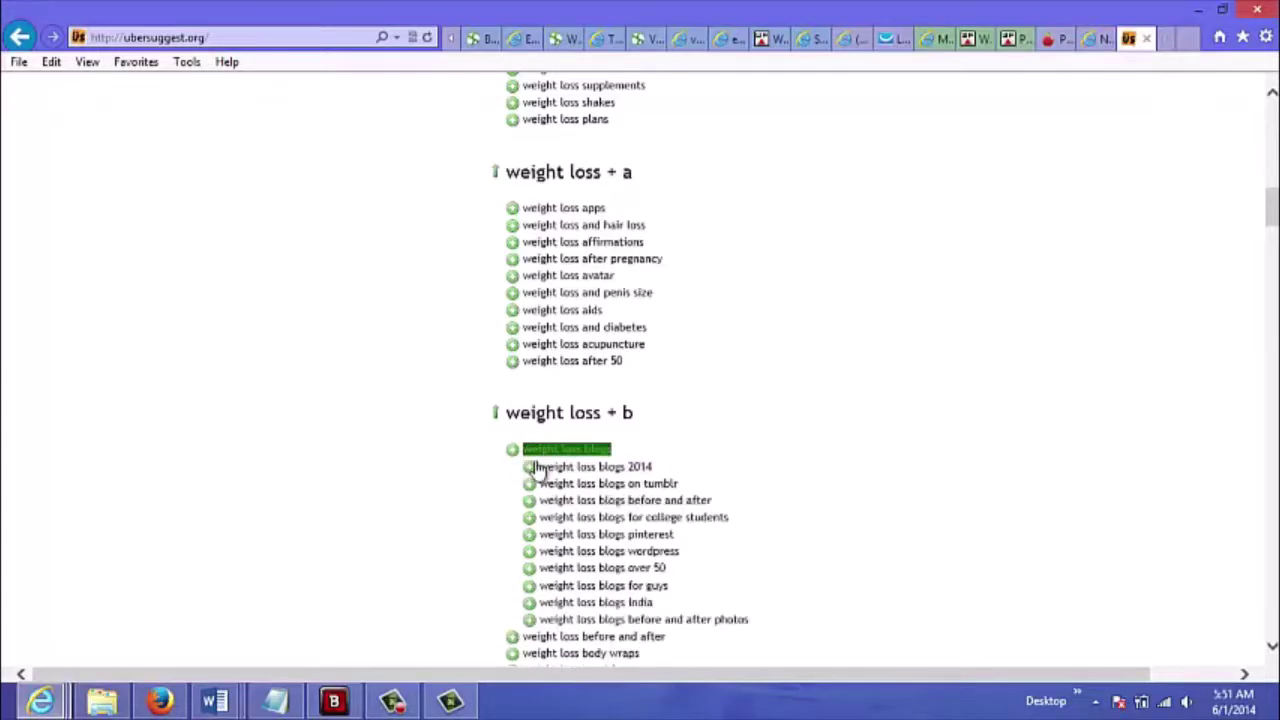
Expand the nested "weight loss blogs 2014" suggestions three levels and add the deepest one to the keyword basket.
{"action": "left_click", "coordinate": [575, 470]}
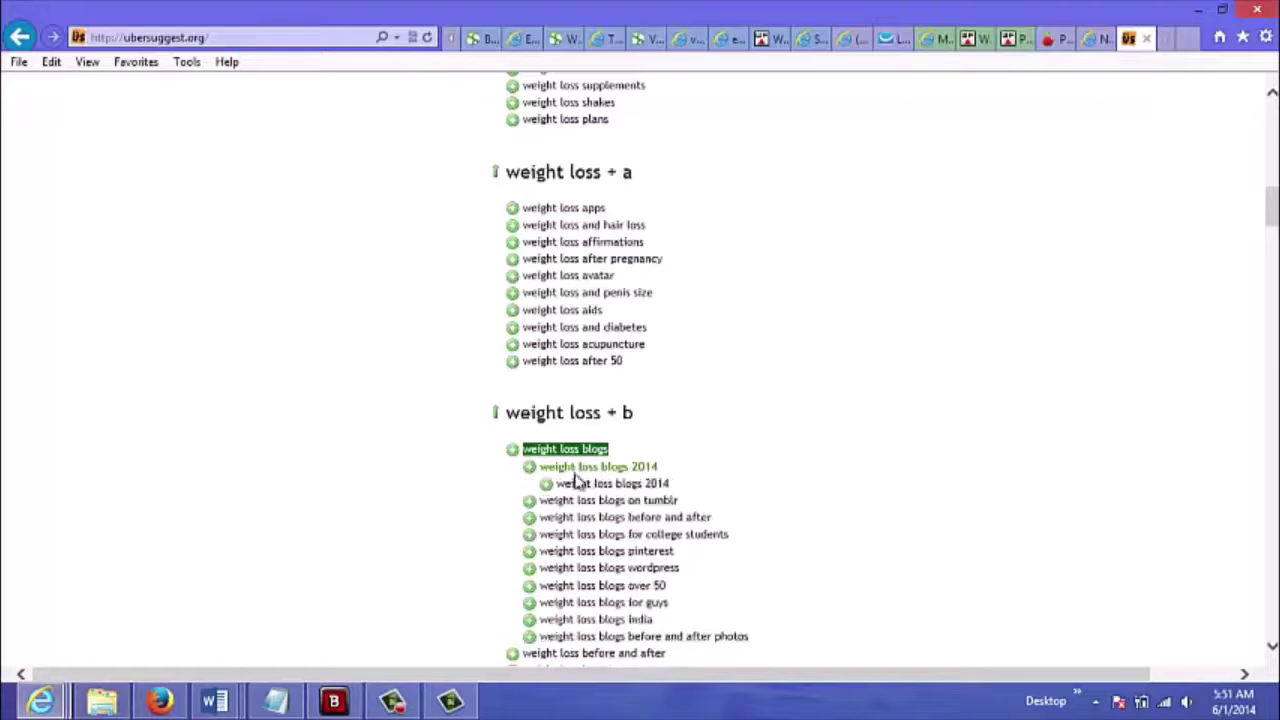
{"action": "left_click", "coordinate": [582, 487]}
{"action": "left_click", "coordinate": [584, 502]}
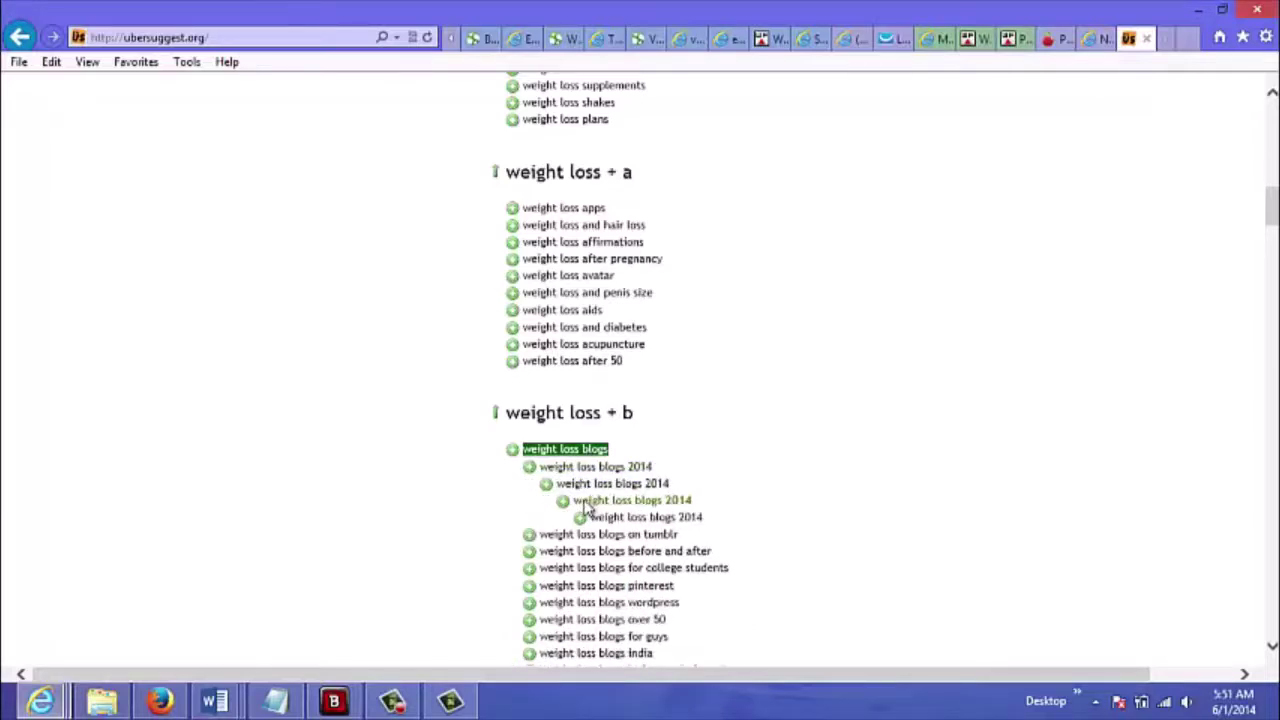
{"action": "left_click", "coordinate": [580, 518]}
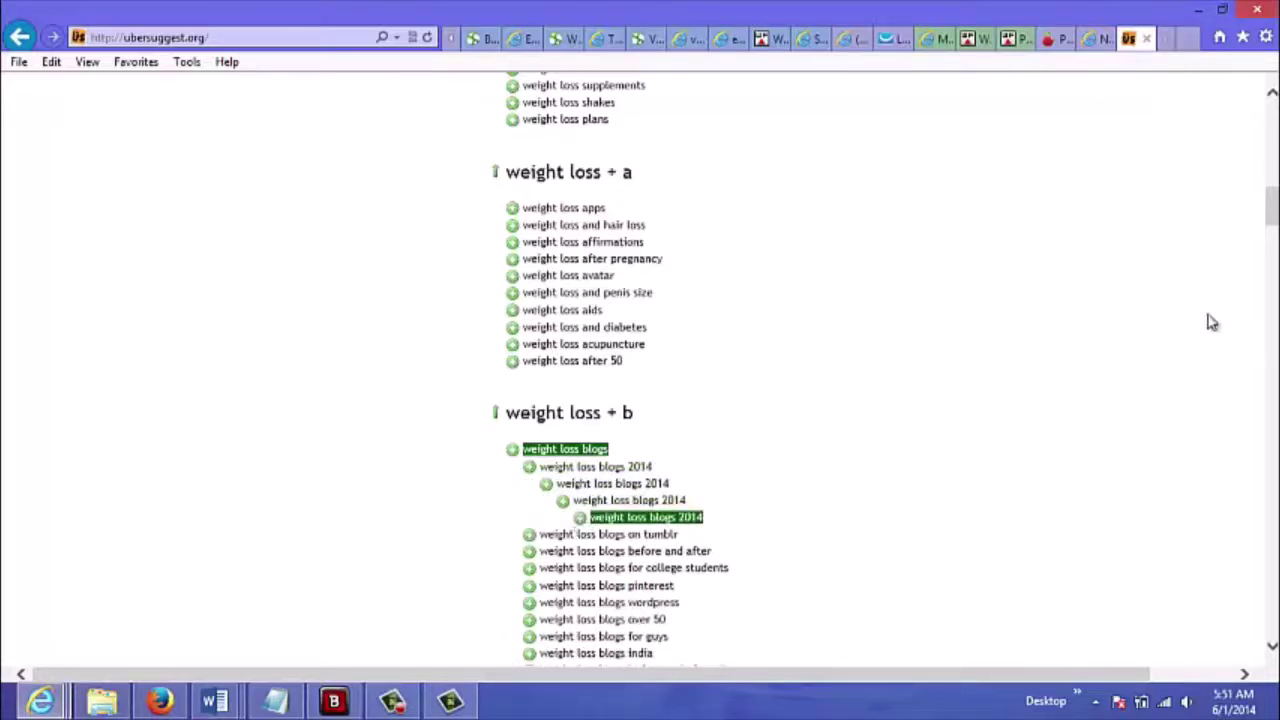
Add "weight loss boot camp" and "weight loss diet" to the keyword basket, leaving the diet suggestions collapsed.
{"action": "left_click_drag", "start_coordinate": [1274, 216], "coordinate": [1273, 236]}
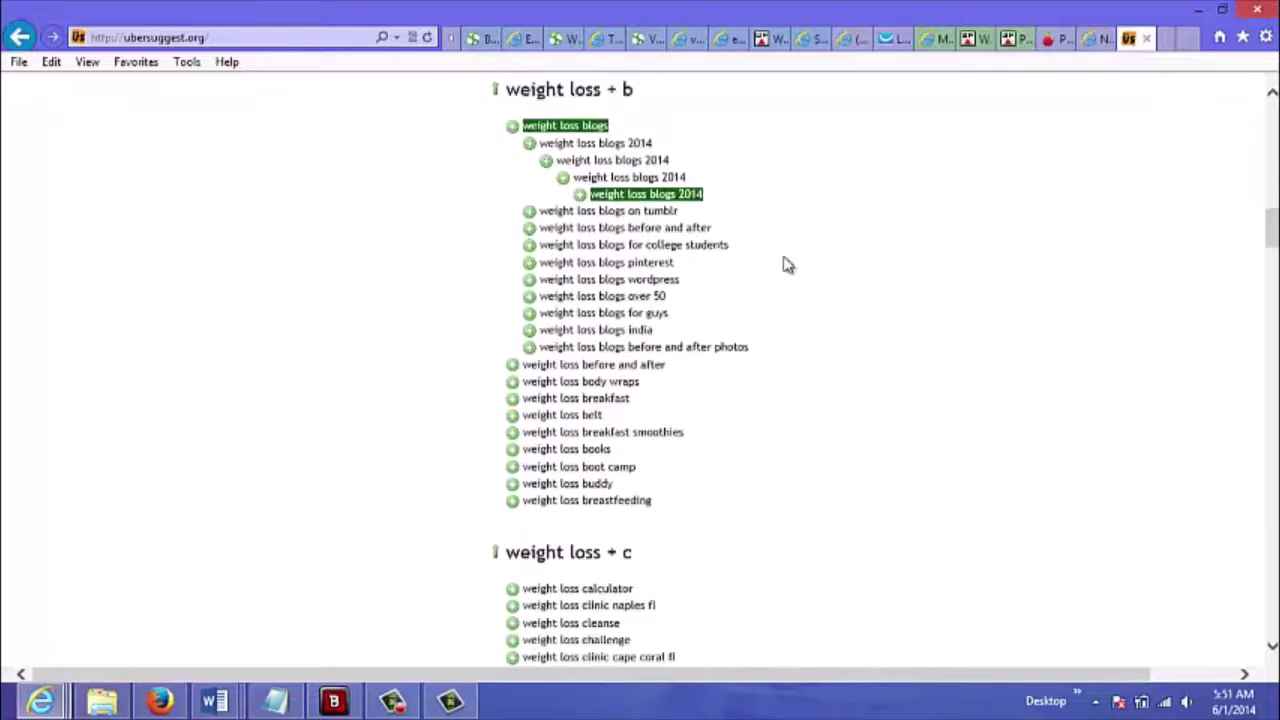
{"action": "left_click", "coordinate": [512, 470]}
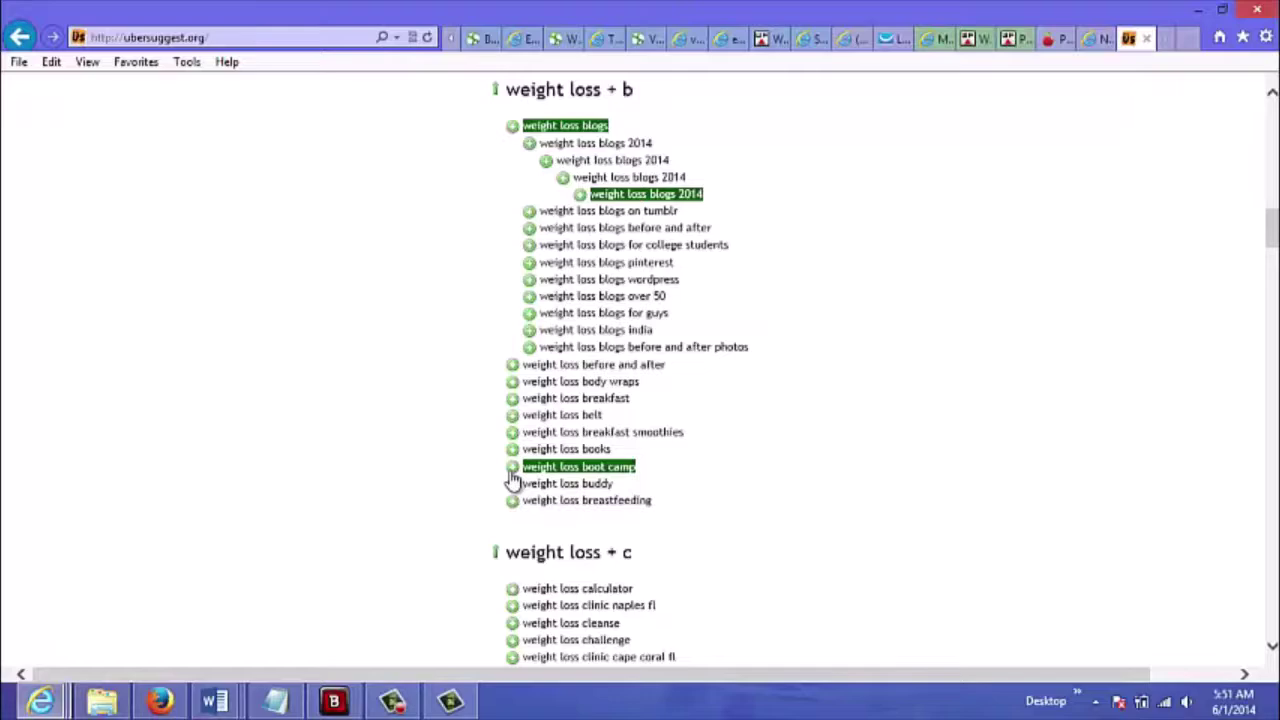
{"action": "left_click_drag", "start_coordinate": [1273, 218], "coordinate": [1273, 170]}
{"action": "scroll", "coordinate": [715, 346], "scroll_direction": "down", "scroll_amount": 10}
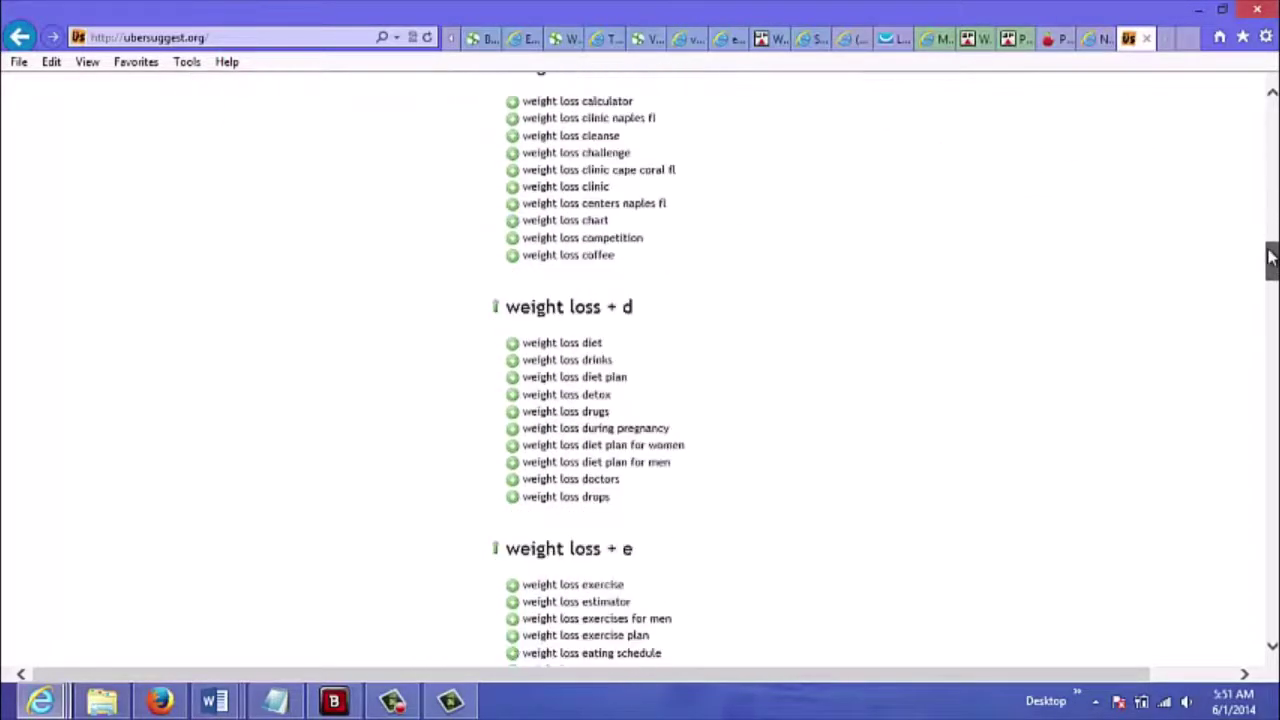
{"action": "left_click", "coordinate": [512, 345]}
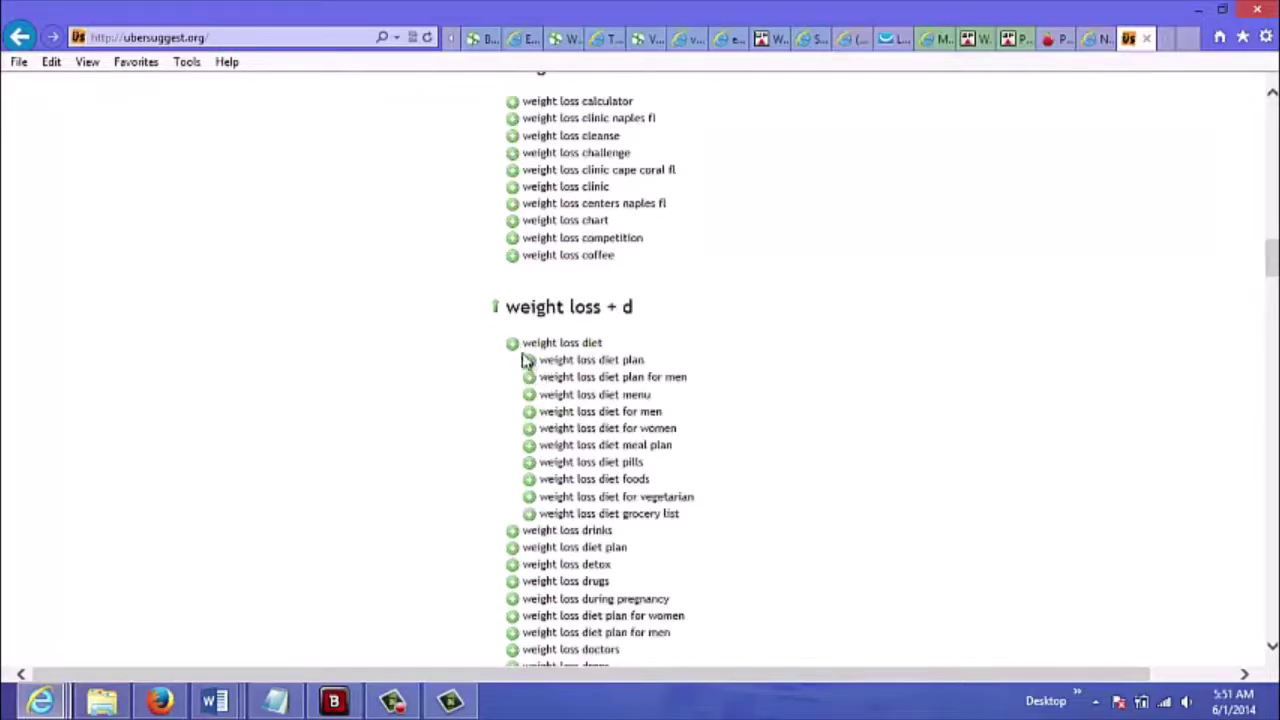
{"action": "left_click", "coordinate": [514, 344]}
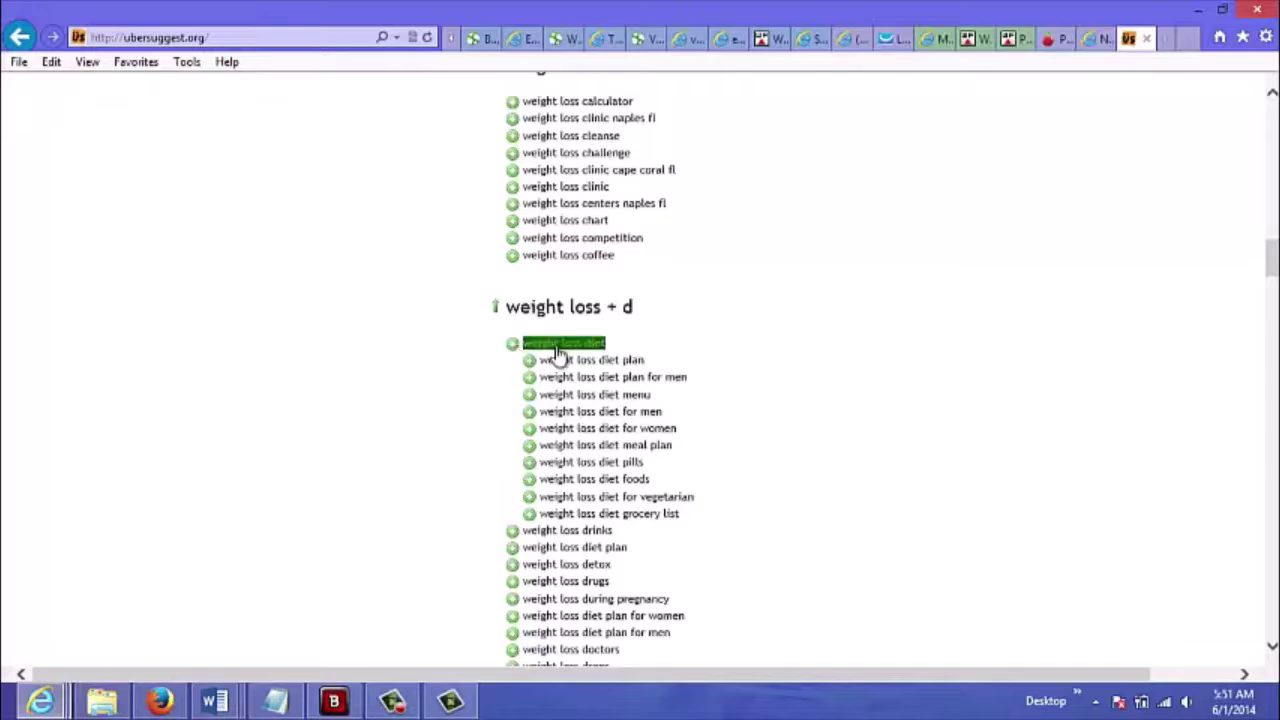
{"action": "left_click", "coordinate": [555, 350]}
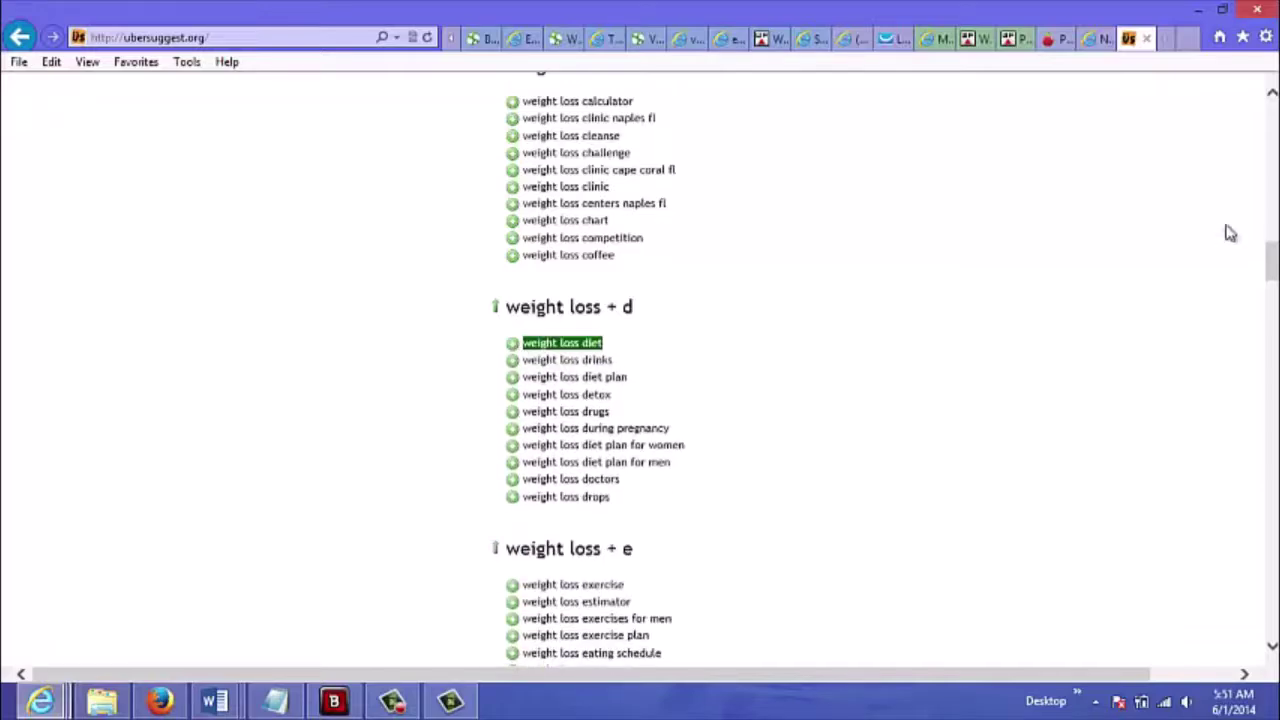
Get the basket's keywords as a copyable text list and select all of its lines.
{"action": "left_click_drag", "start_coordinate": [1274, 260], "coordinate": [1274, 155]}
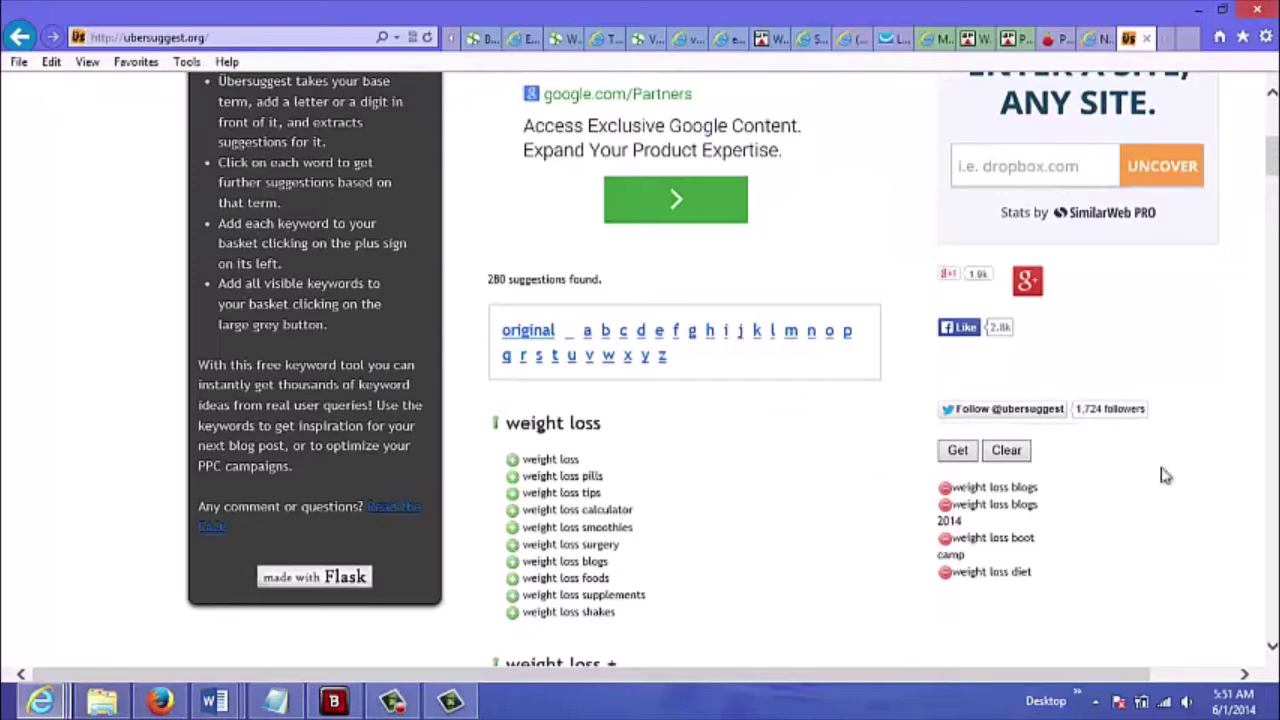
{"action": "scroll", "coordinate": [1273, 160], "scroll_direction": "down", "scroll_amount": 3}
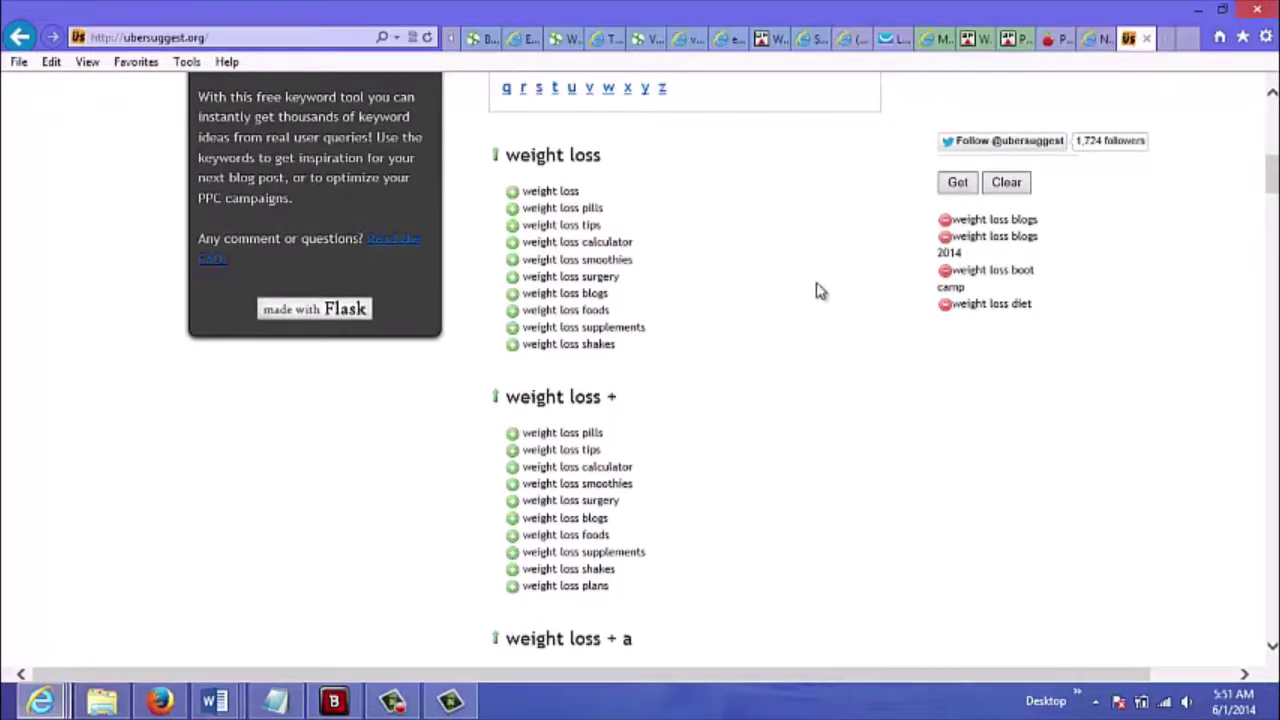
{"action": "scroll", "coordinate": [1267, 172], "scroll_direction": "up", "scroll_amount": 1}
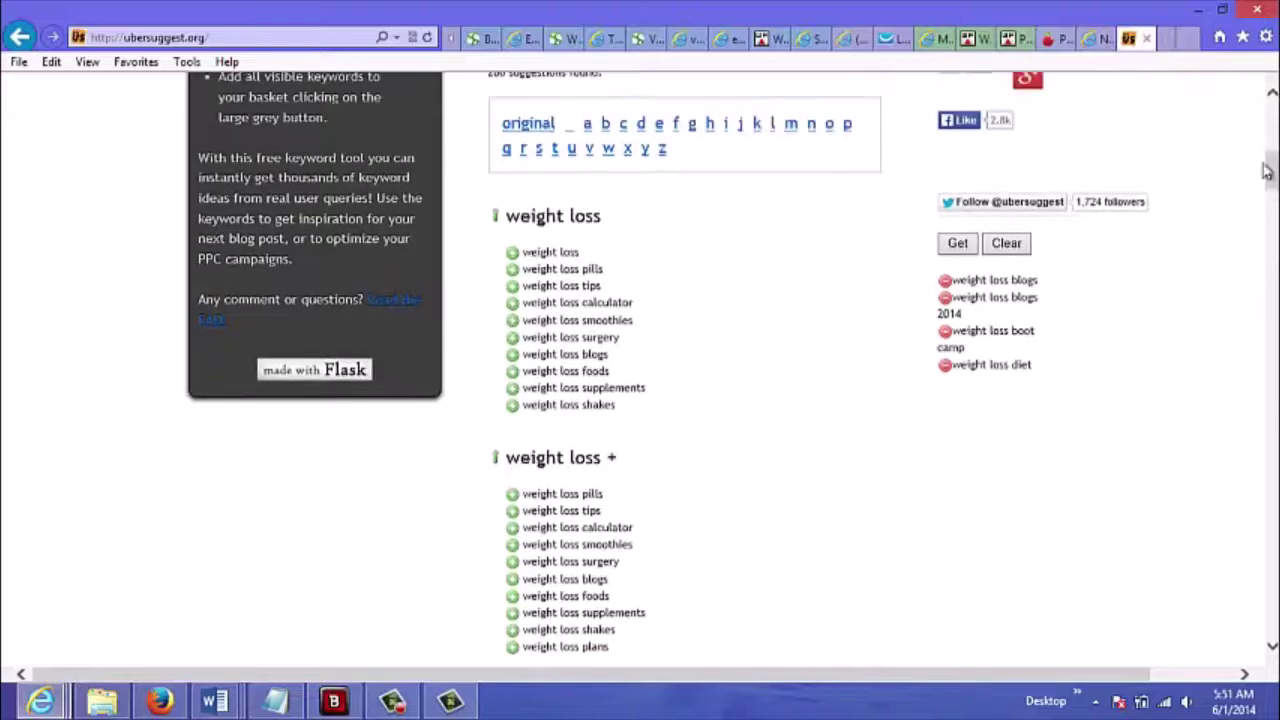
{"action": "left_click", "coordinate": [958, 245]}
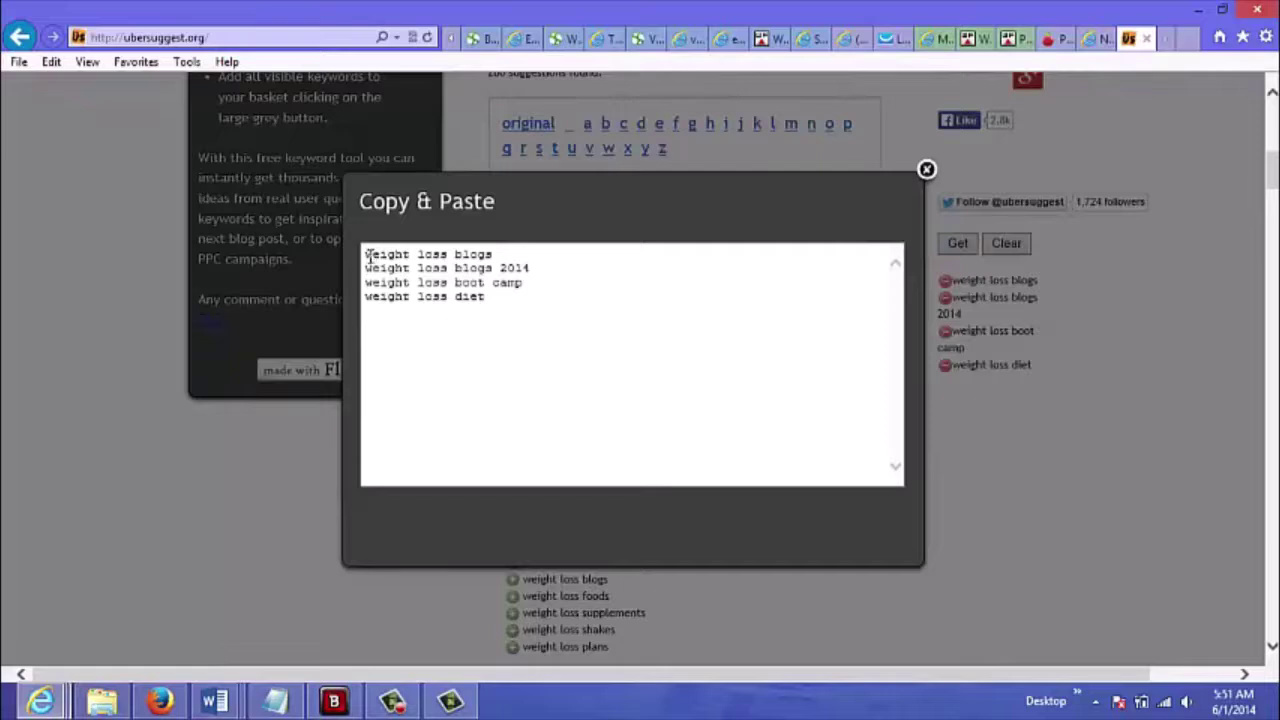
{"action": "left_click", "coordinate": [565, 288]}
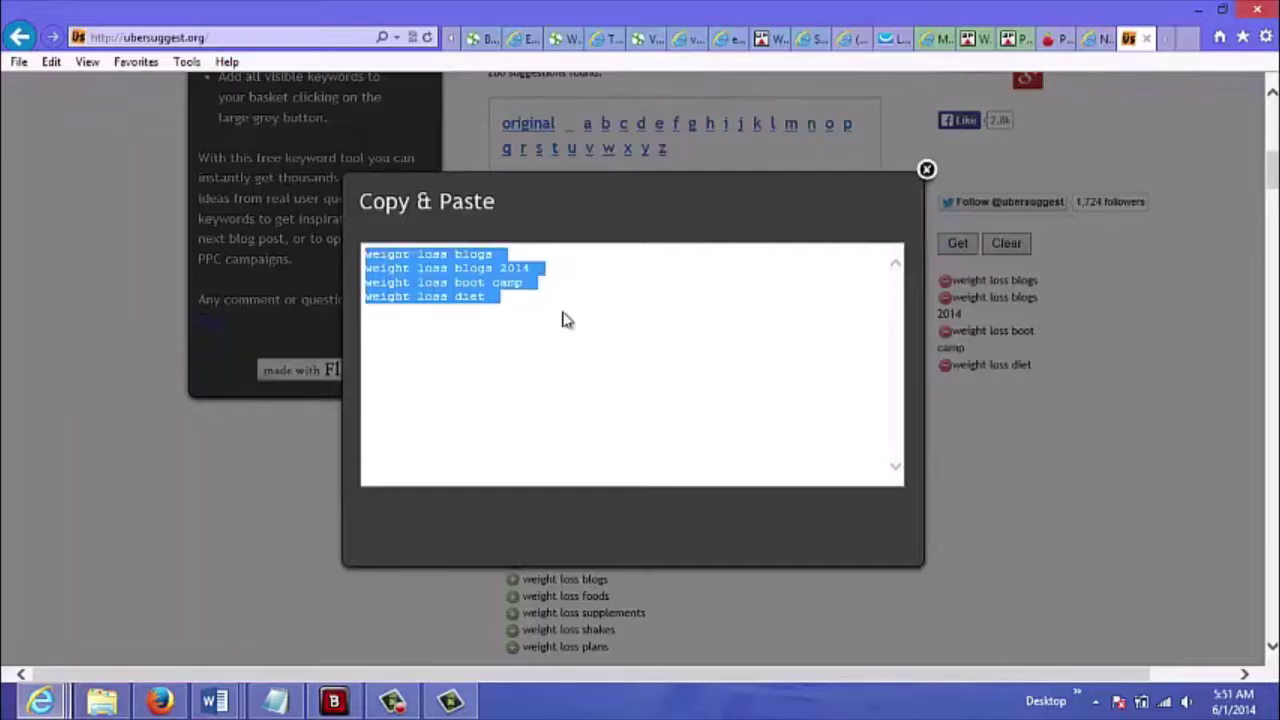